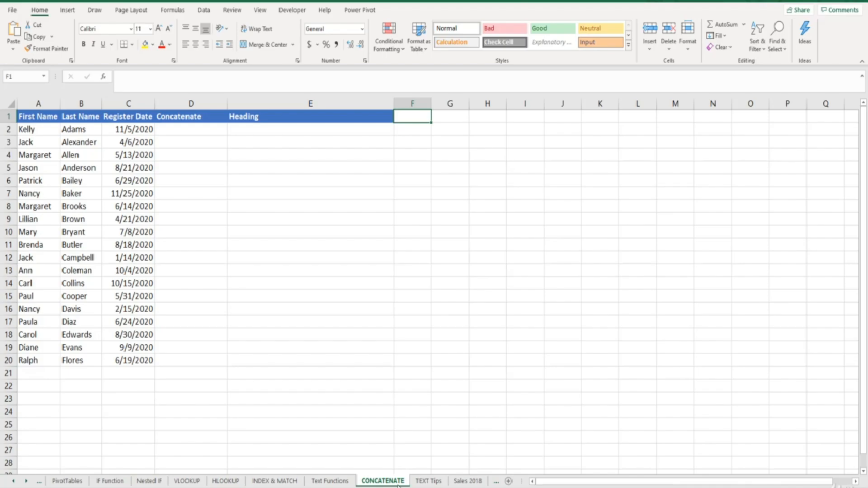
On the CONCATENATE sheet, enter =CONCATENATE(A2,B2) in cell D2 to join the first and last name.
click(381, 482)
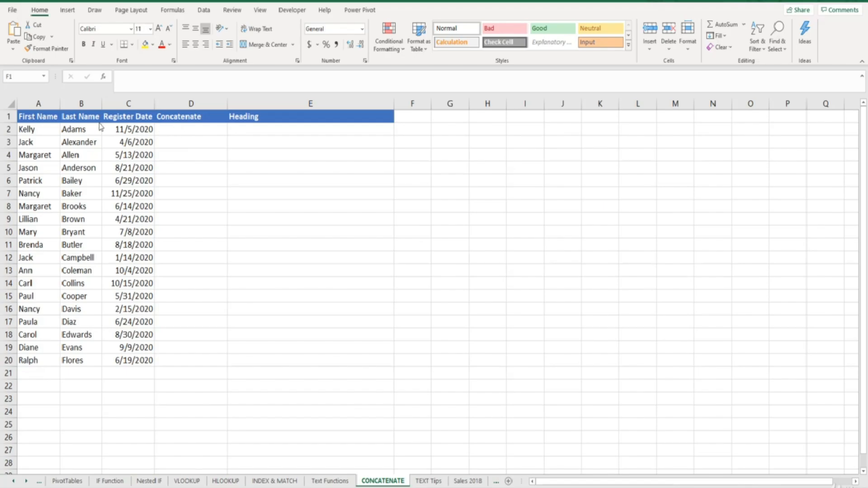
click(175, 129)
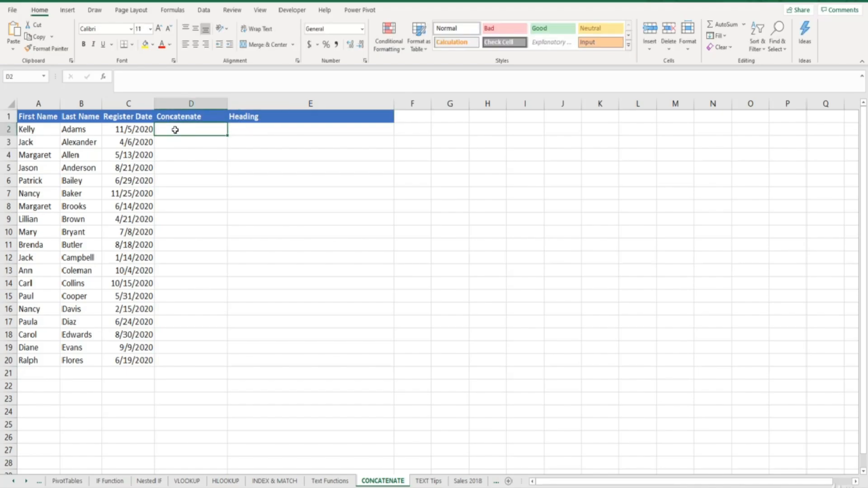
text(=)
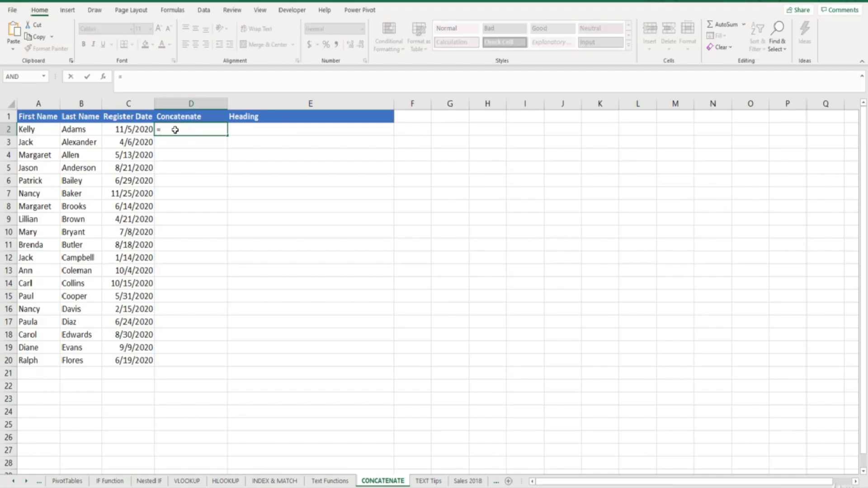
text(conca)
click(183, 151)
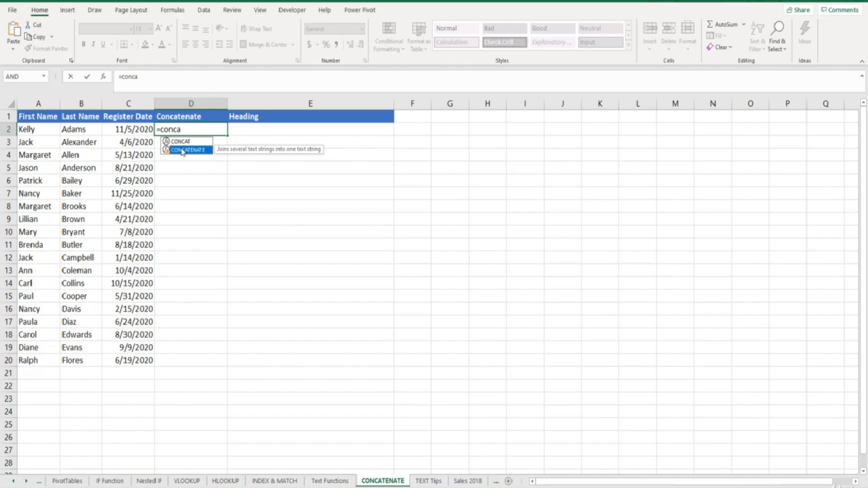
double_click(183, 150)
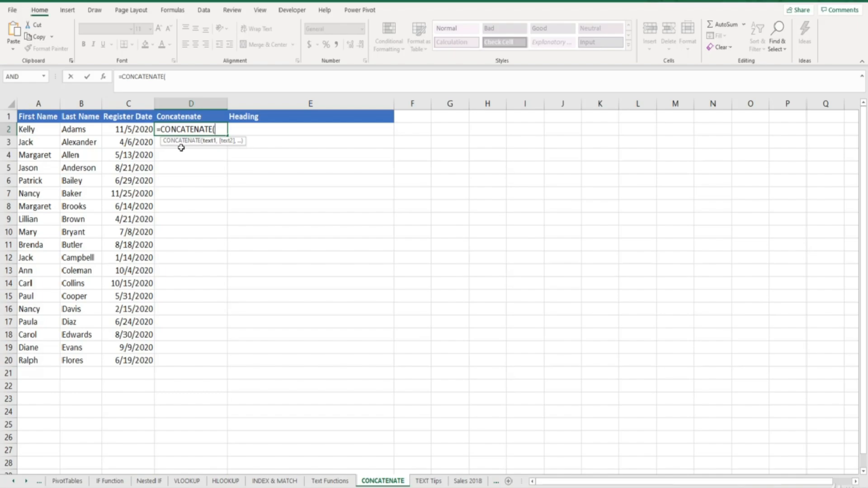
click(52, 127)
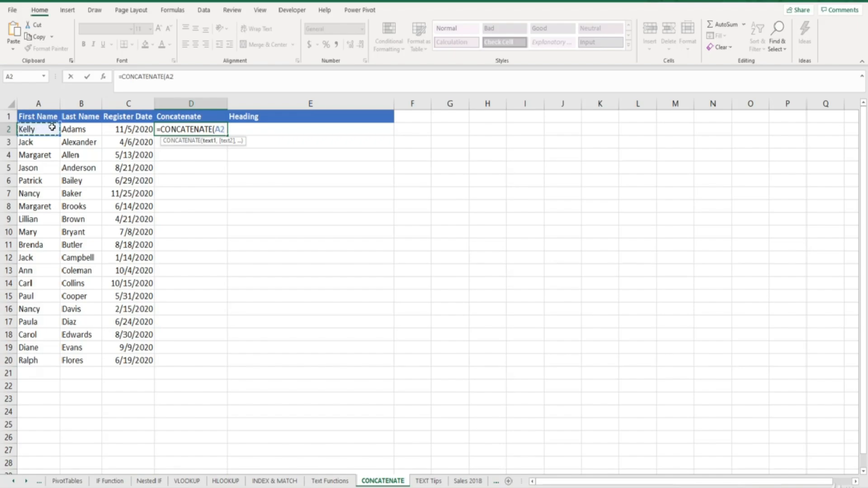
text(,)
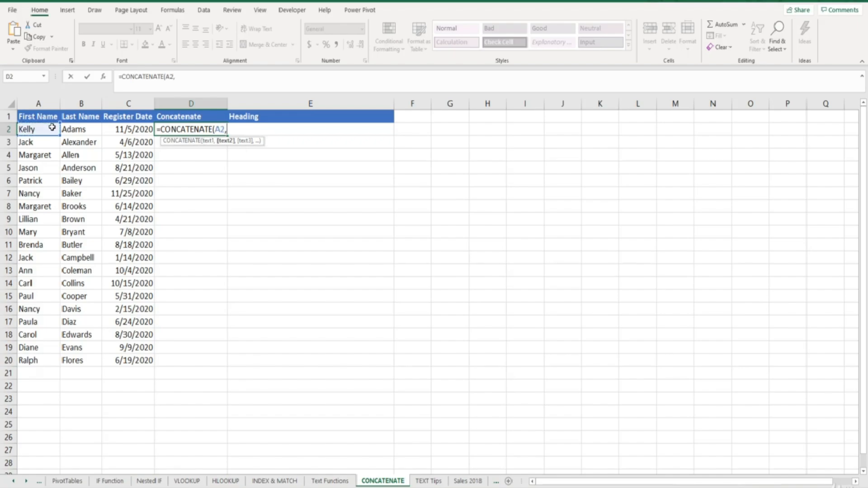
click(92, 130)
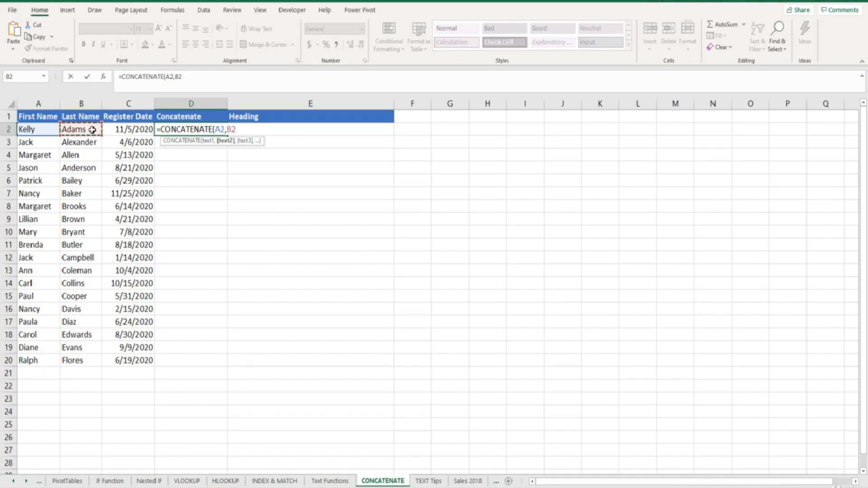
text())
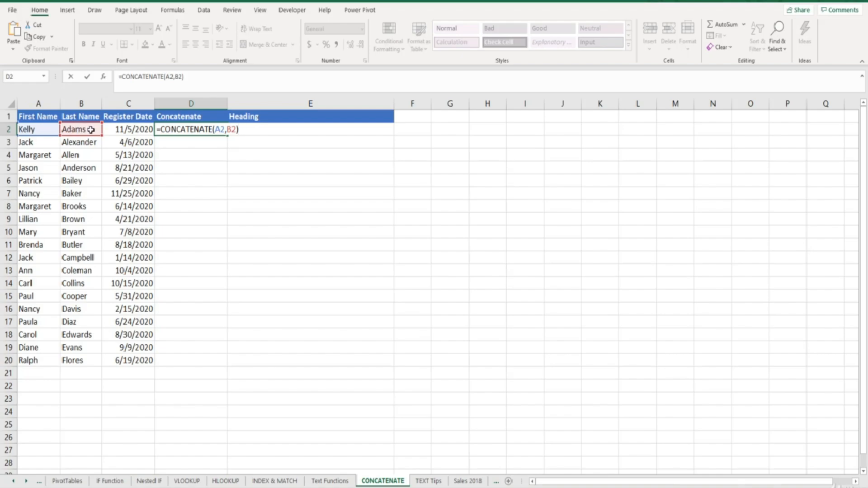
key(Return)
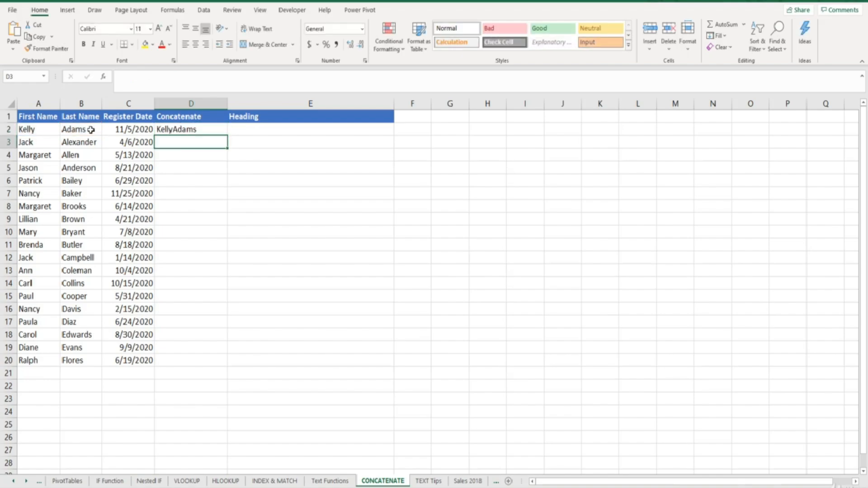
Insert a quoted space between the names in D2 so the formula reads =CONCATENATE(A2," ",B2).
click(182, 130)
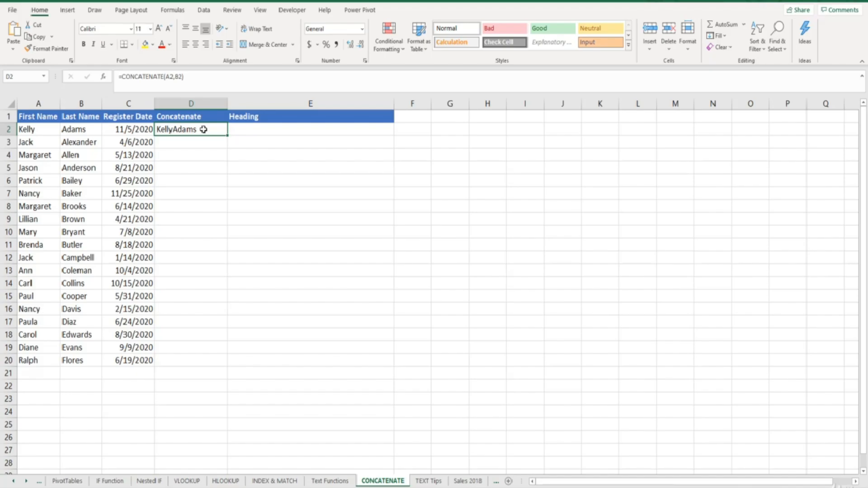
click(175, 77)
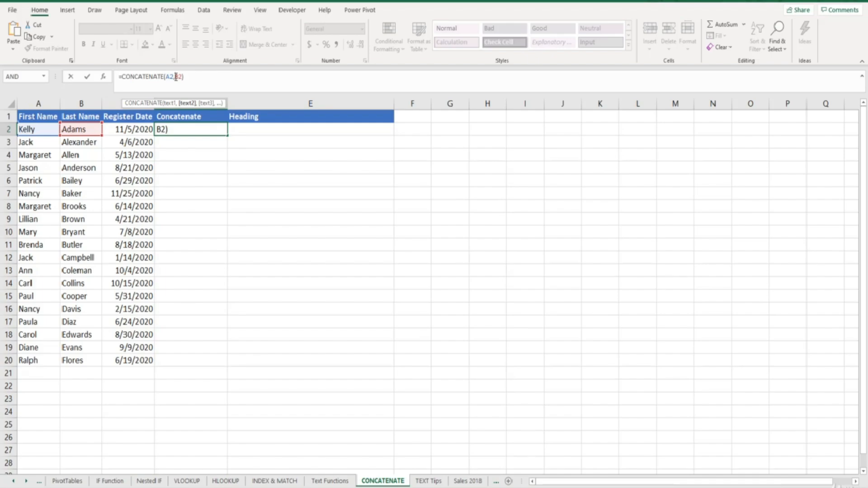
text(")
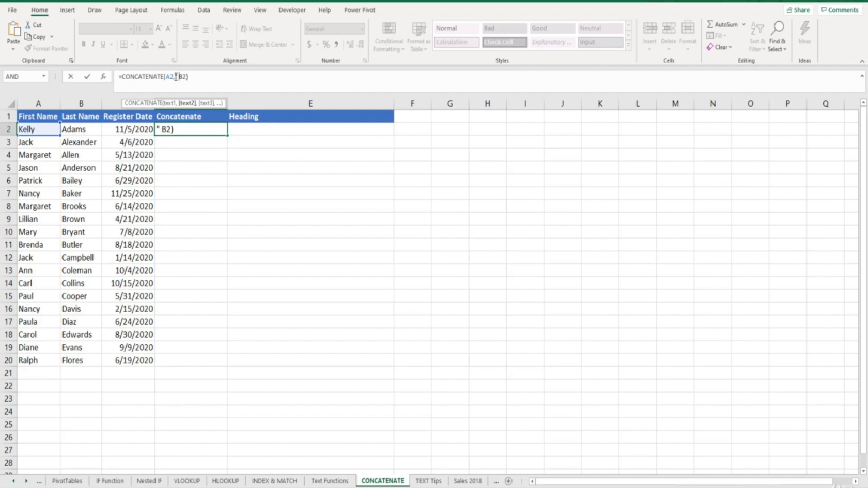
text( ",)
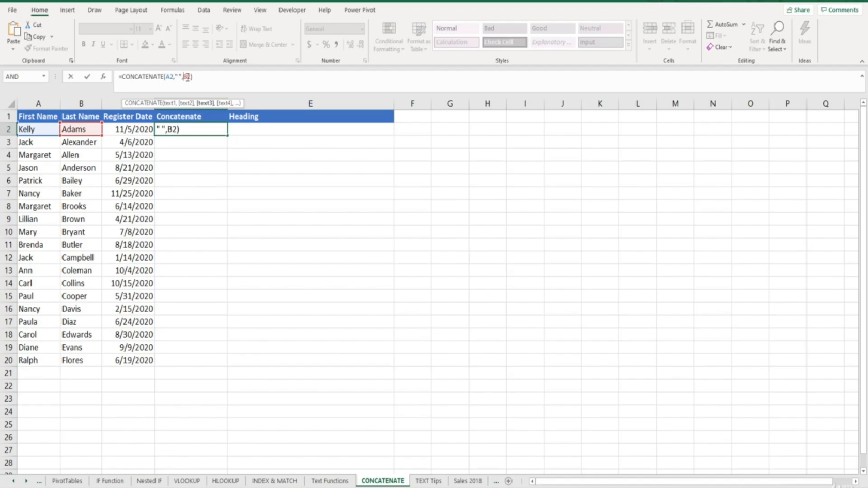
key(Return)
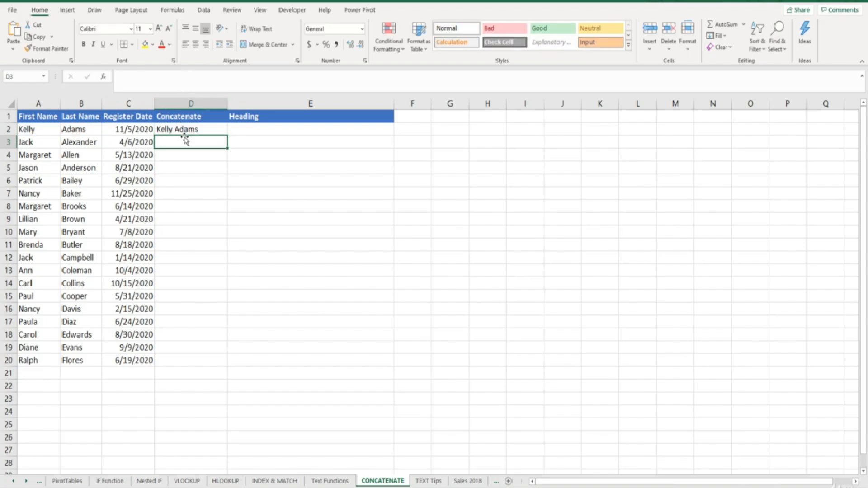
Fill the D2 formula down the Concatenate column through row 20.
click(208, 130)
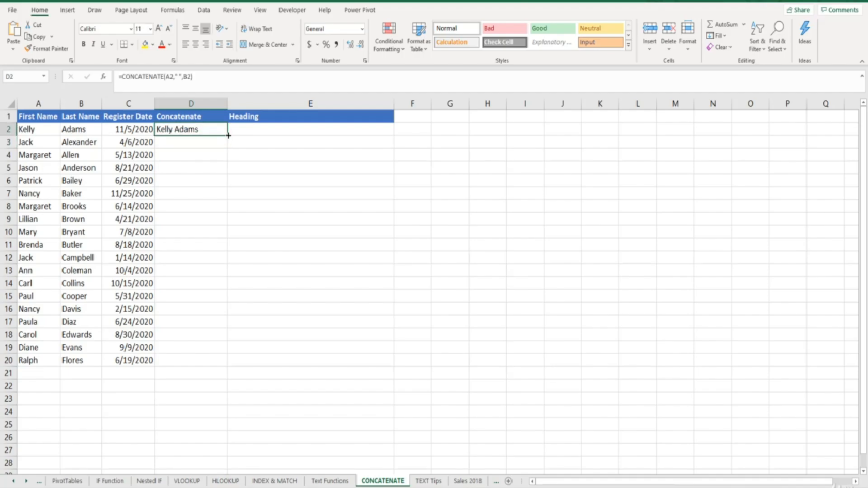
double_click(228, 136)
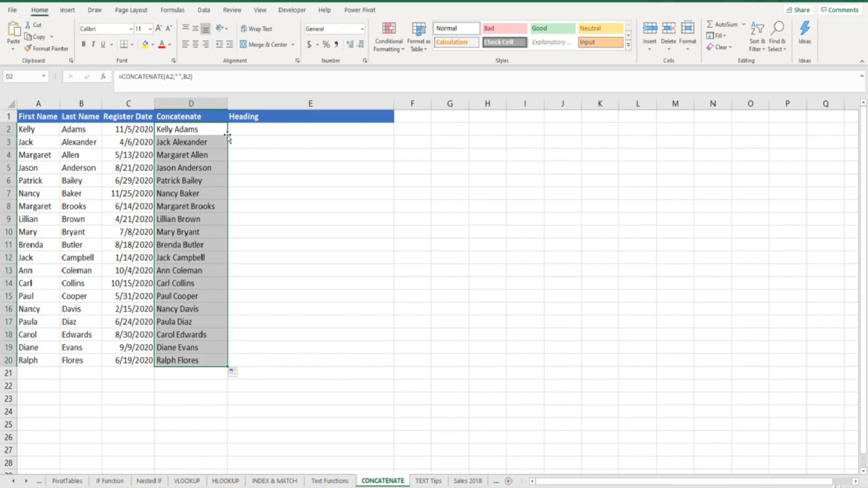
click(213, 357)
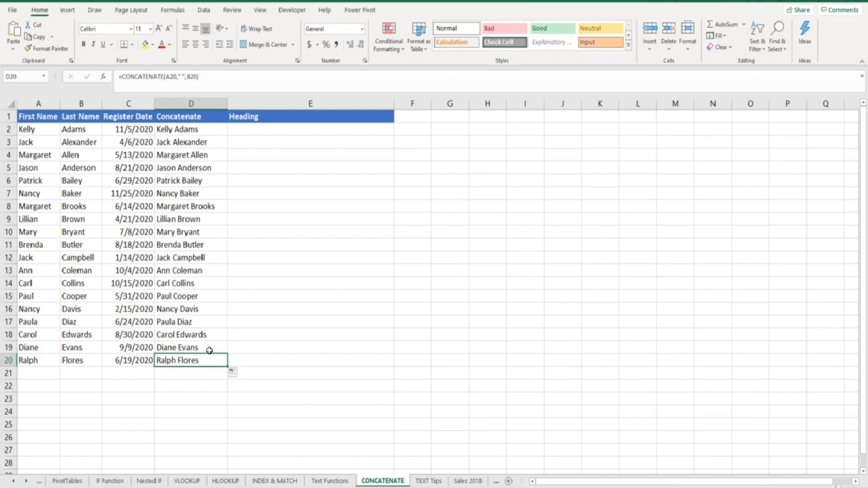
Enter =D2&" please register by "&C2 in cell E2 to build the heading from the full name and register date.
click(255, 131)
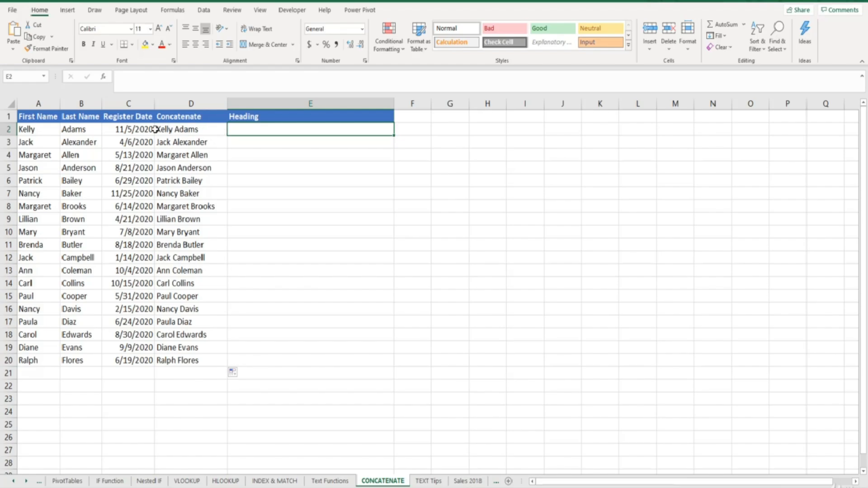
text(=)
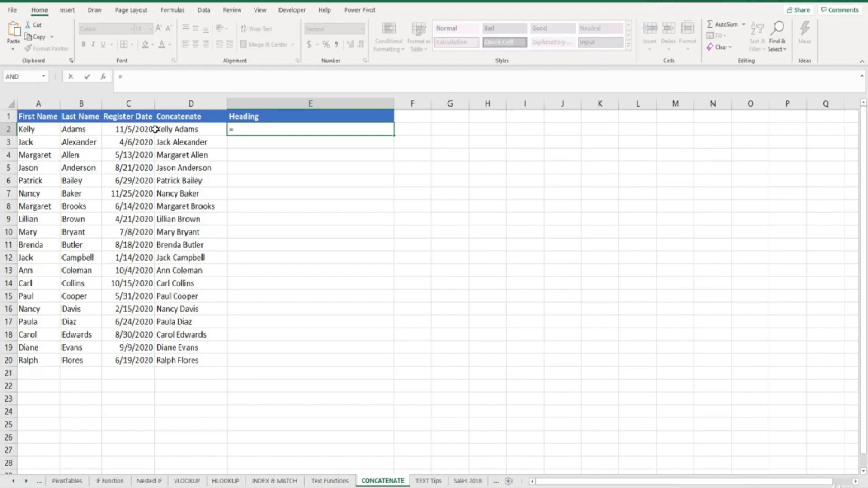
click(169, 130)
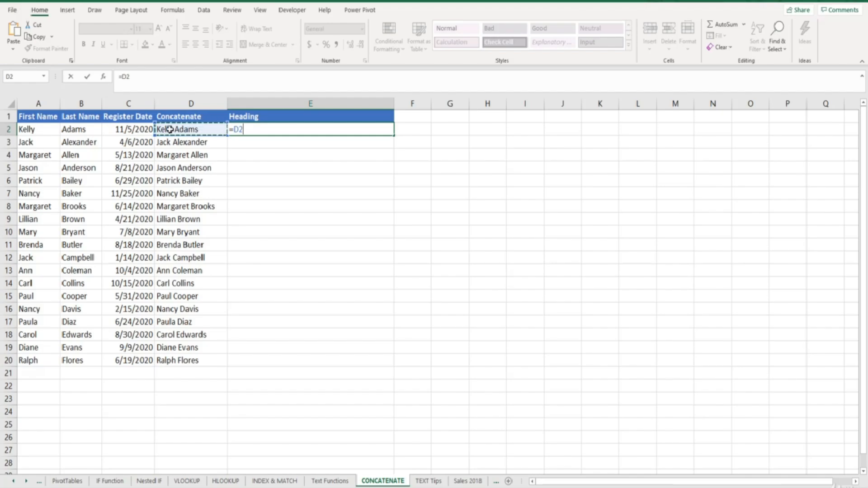
text(&")
text(please )
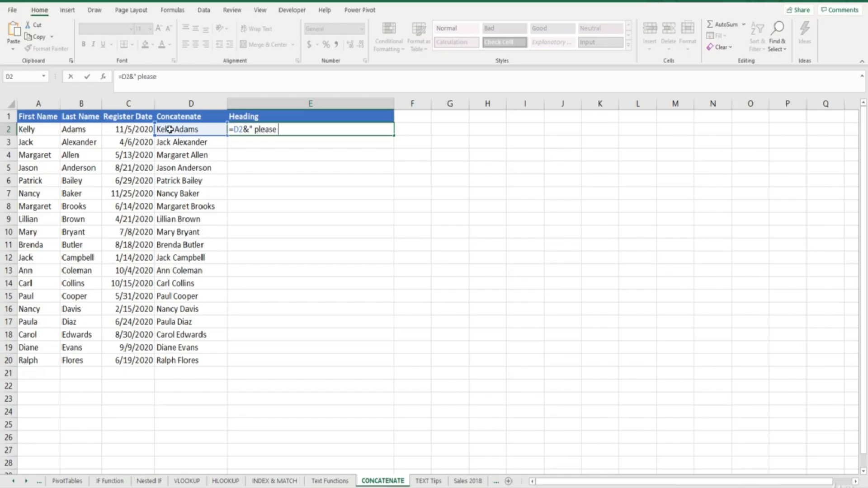
text(register by)
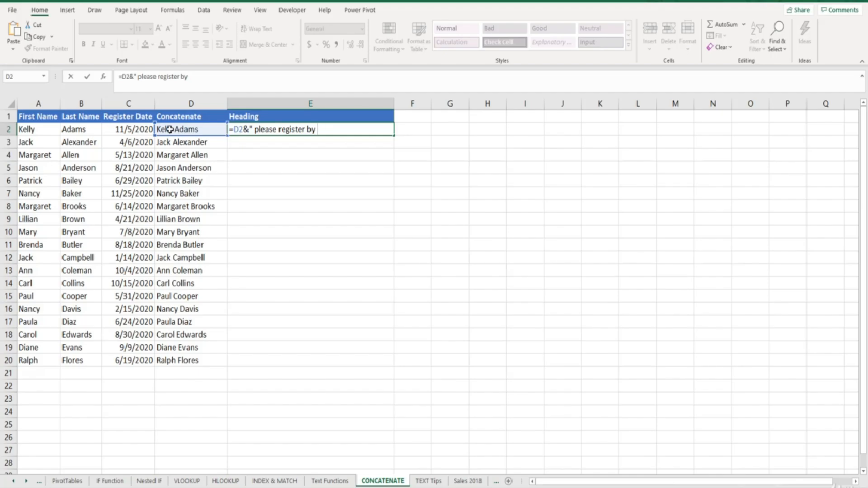
text( ")
text(&)
click(149, 130)
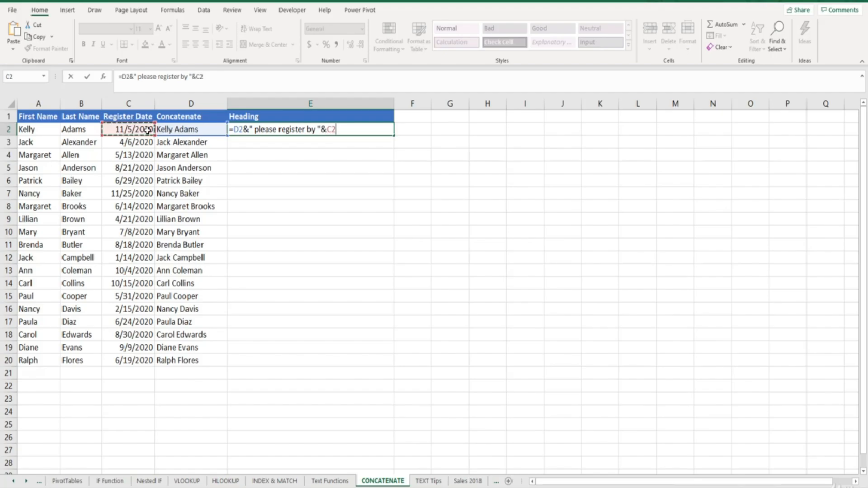
key(Return)
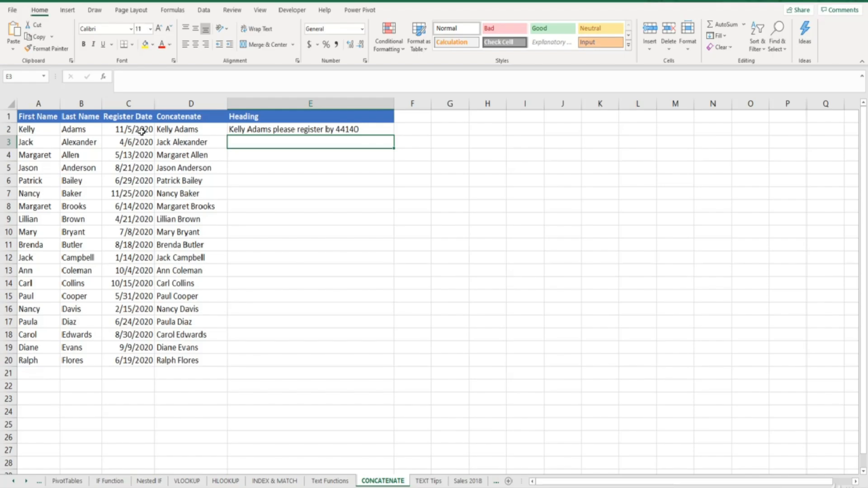
Wrap the date reference in E2's formula in a TEXT function, making it TEXT(C2,"mmm, dd yyyy").
click(271, 131)
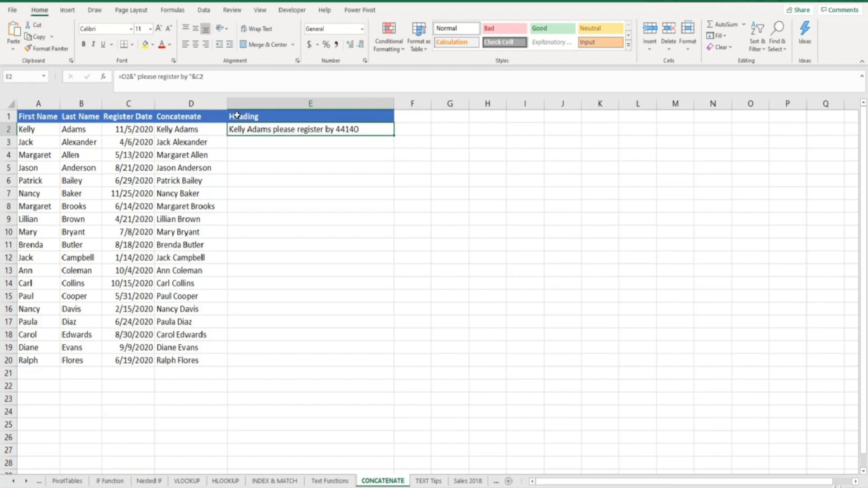
click(197, 77)
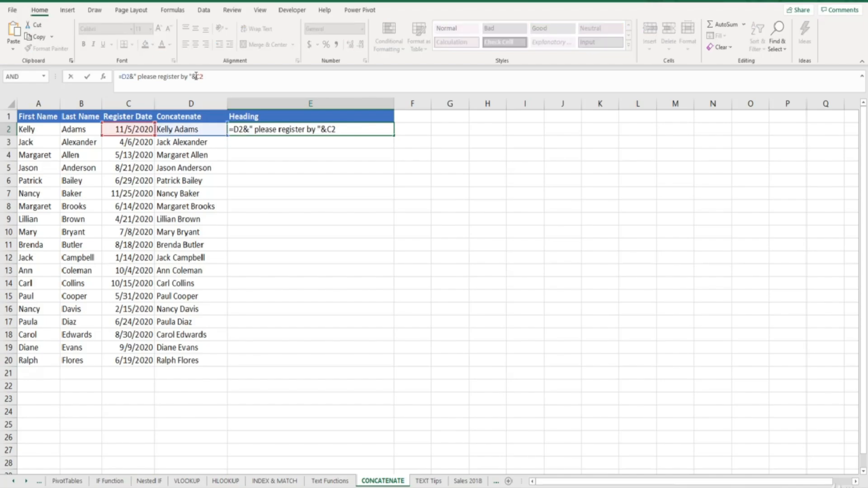
text(text)
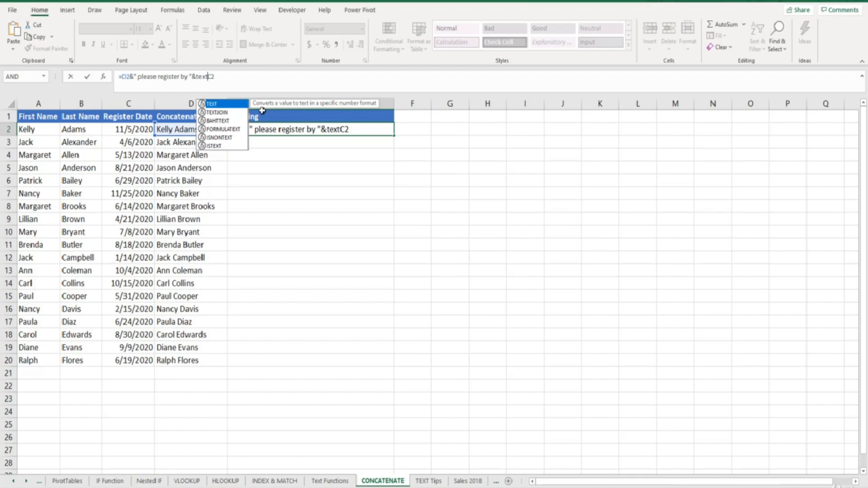
text(()
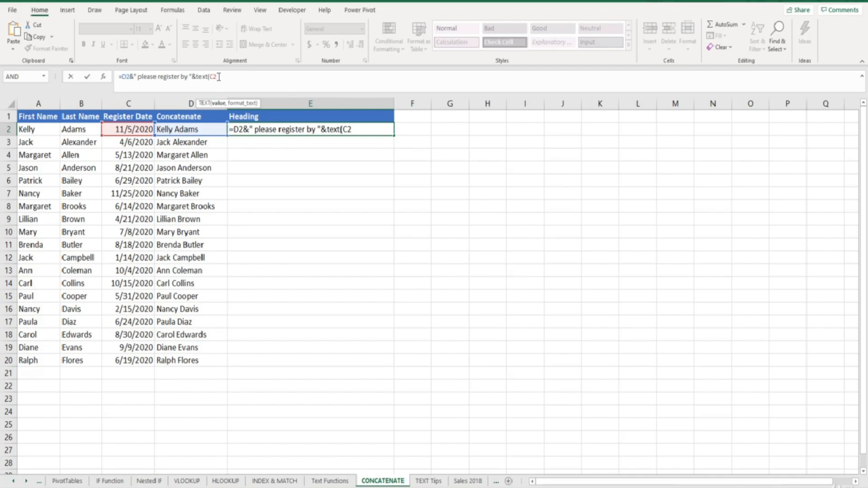
text(,)
text("mmm)
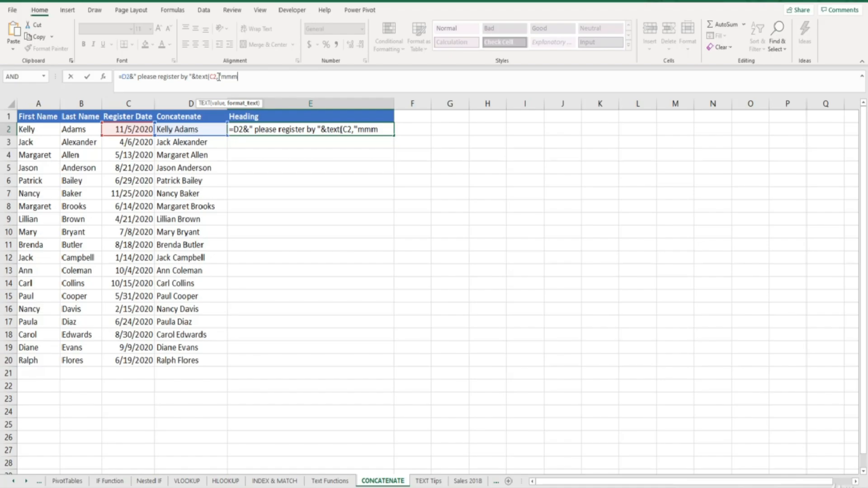
text(, dd yyyy)
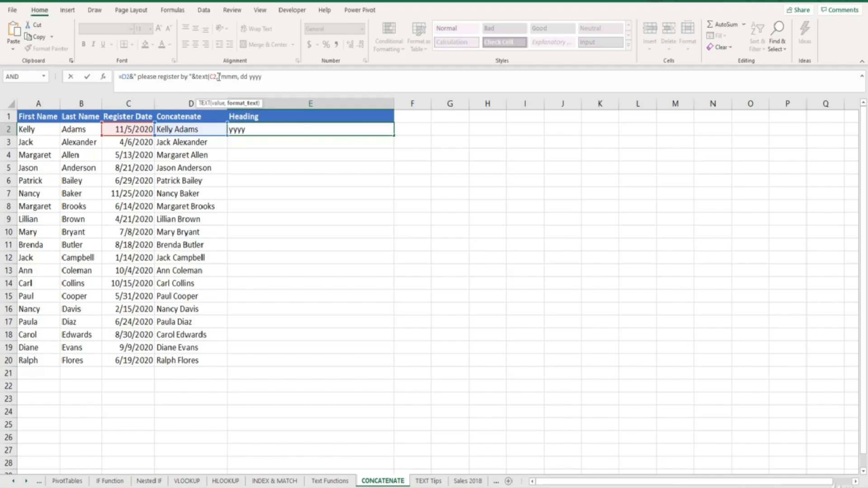
text("))
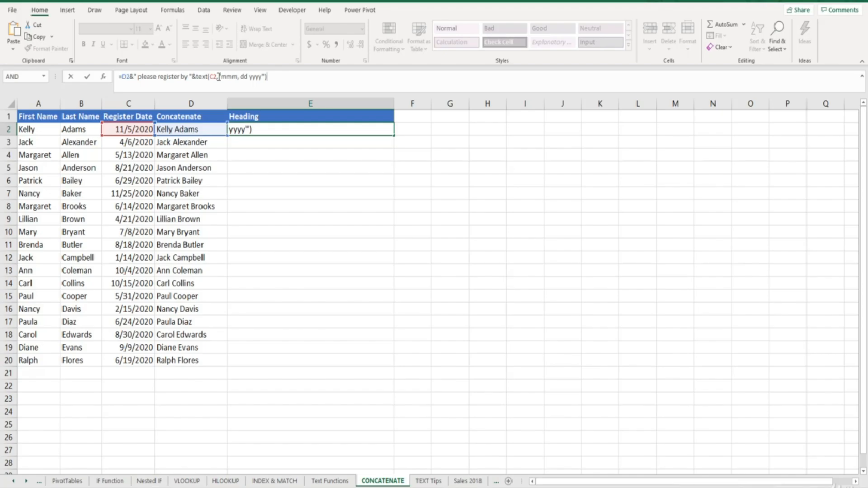
key(Return)
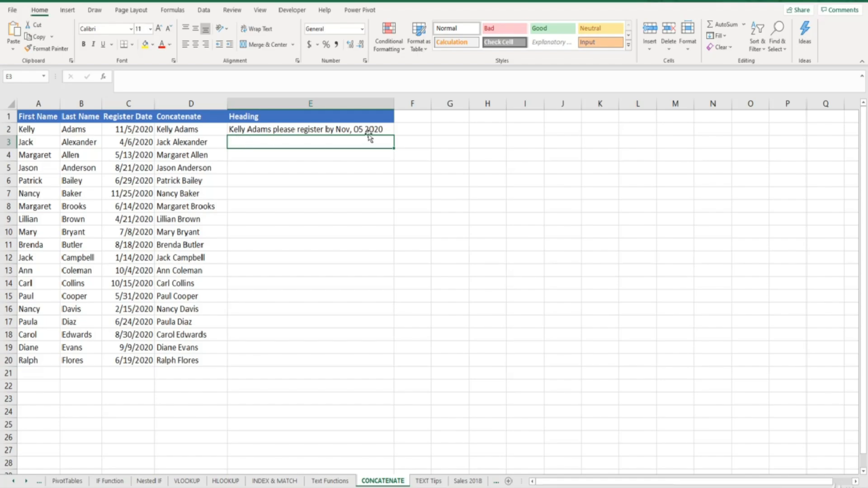
Fill the E2 heading formula down through row 20 and autofit the width of column E.
click(390, 131)
double_click(391, 132)
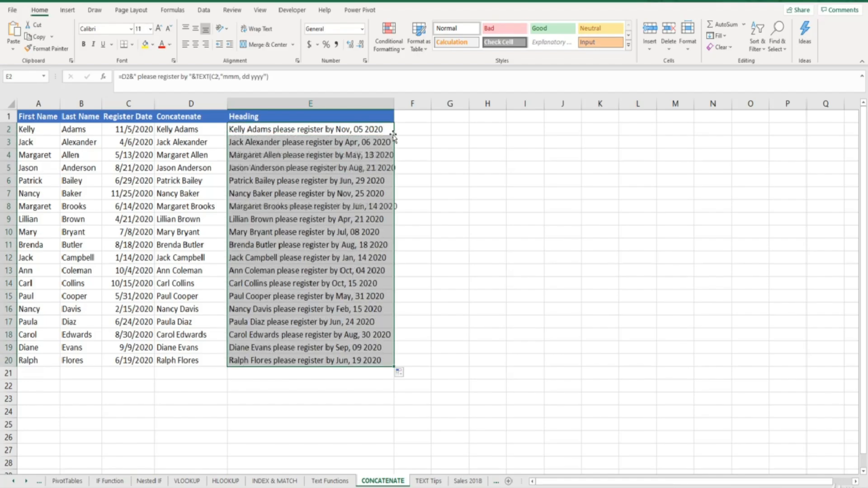
double_click(393, 104)
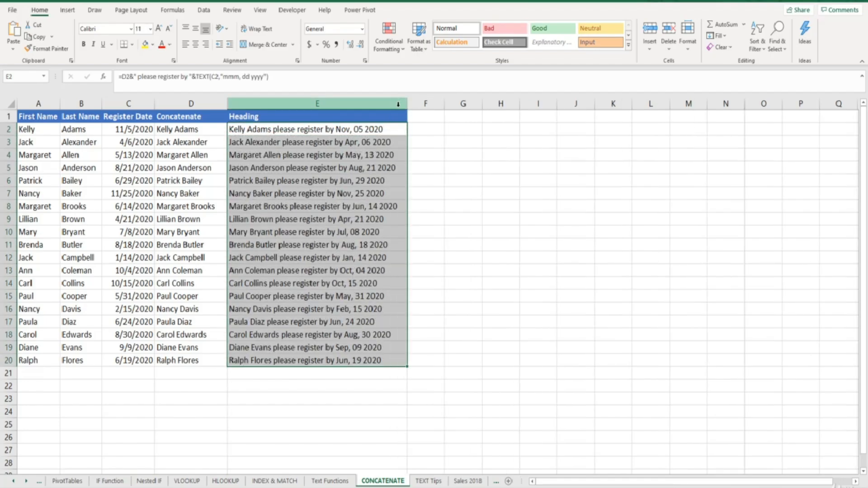
click(421, 128)
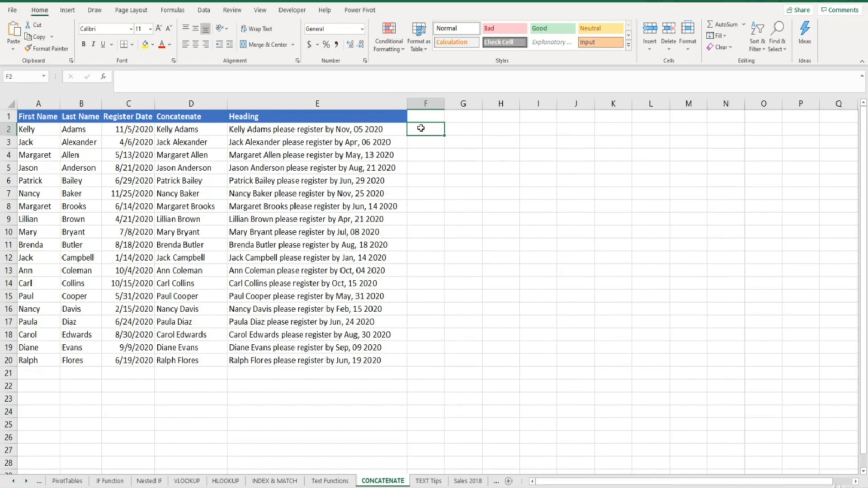